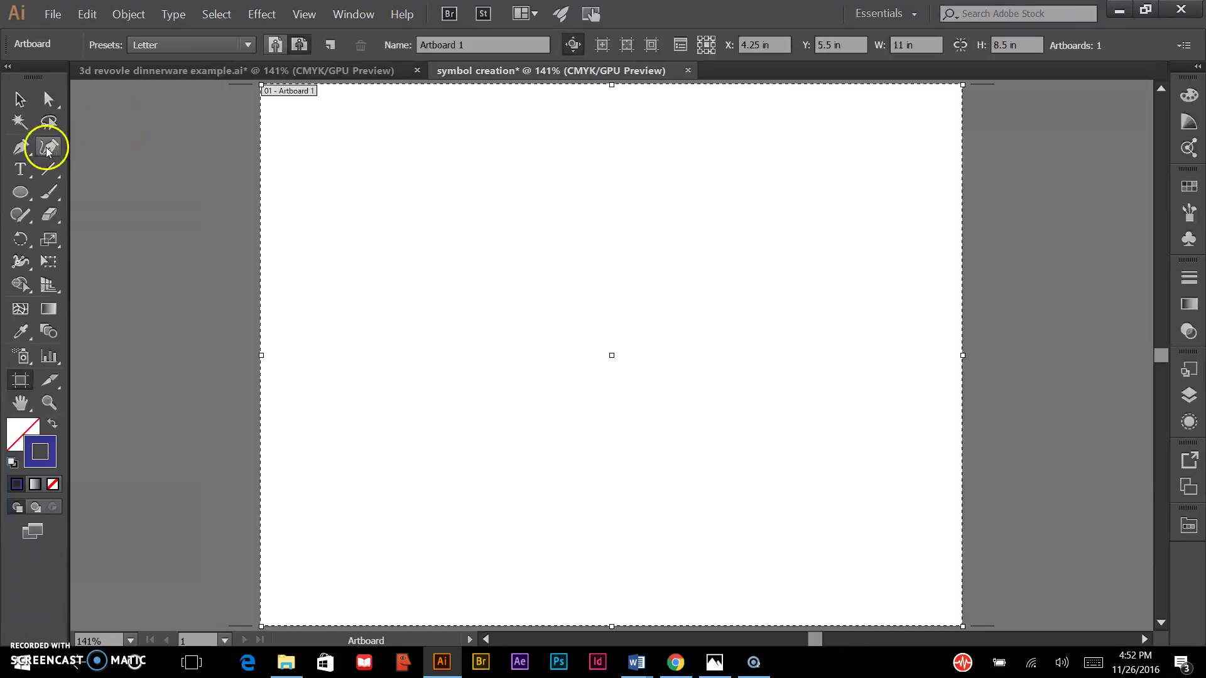
Step: Browse the Effect menu's 3D options, then close it without applying anything
left_click(263, 17)
mouse_move(279, 109)
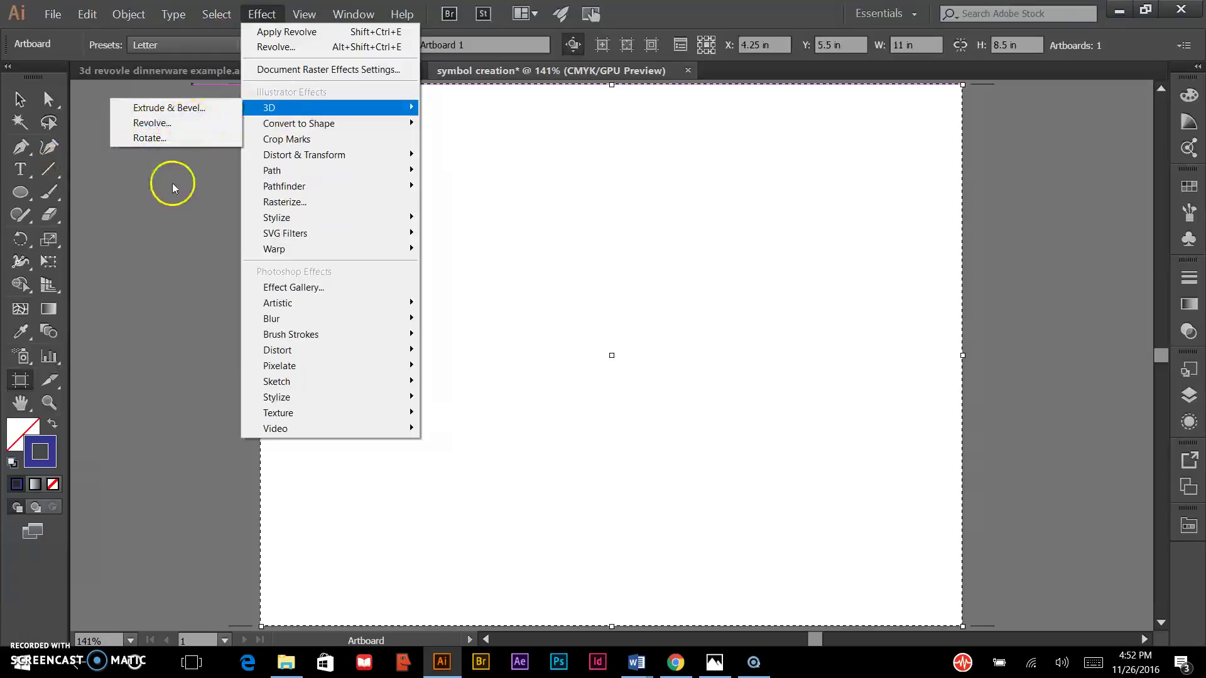
left_click(170, 302)
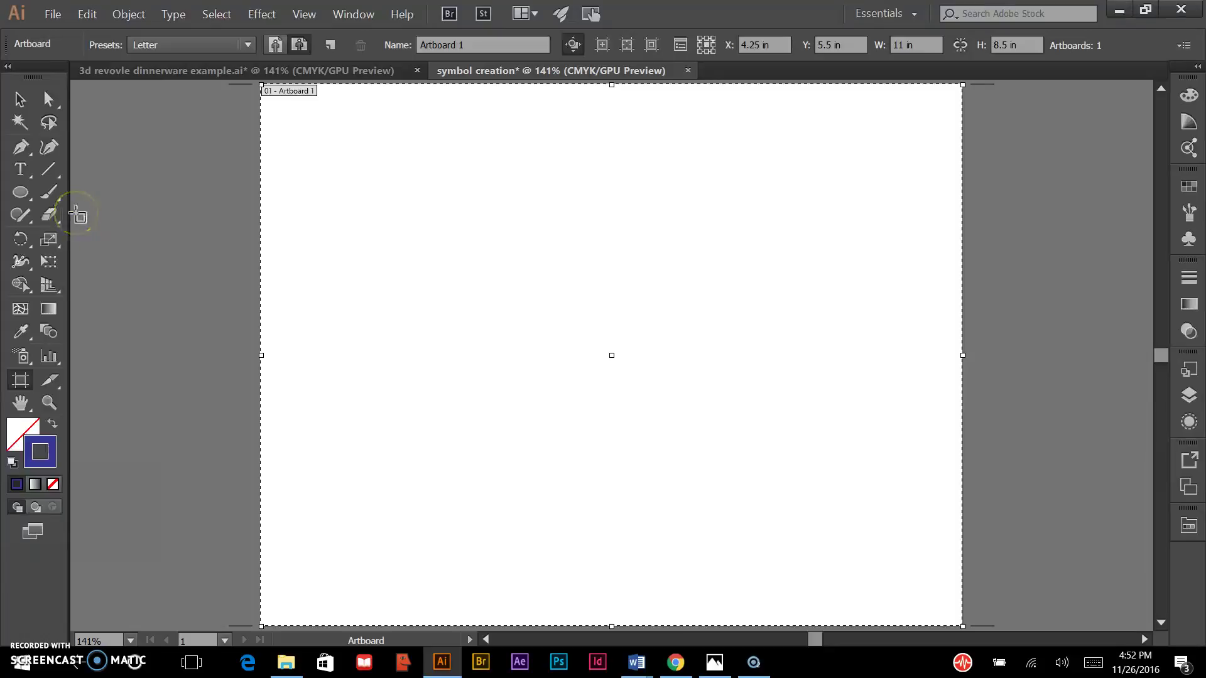
Step: Pen-draw the profile: flat base, small step, curved belly and neck, flared rim
left_click(26, 153)
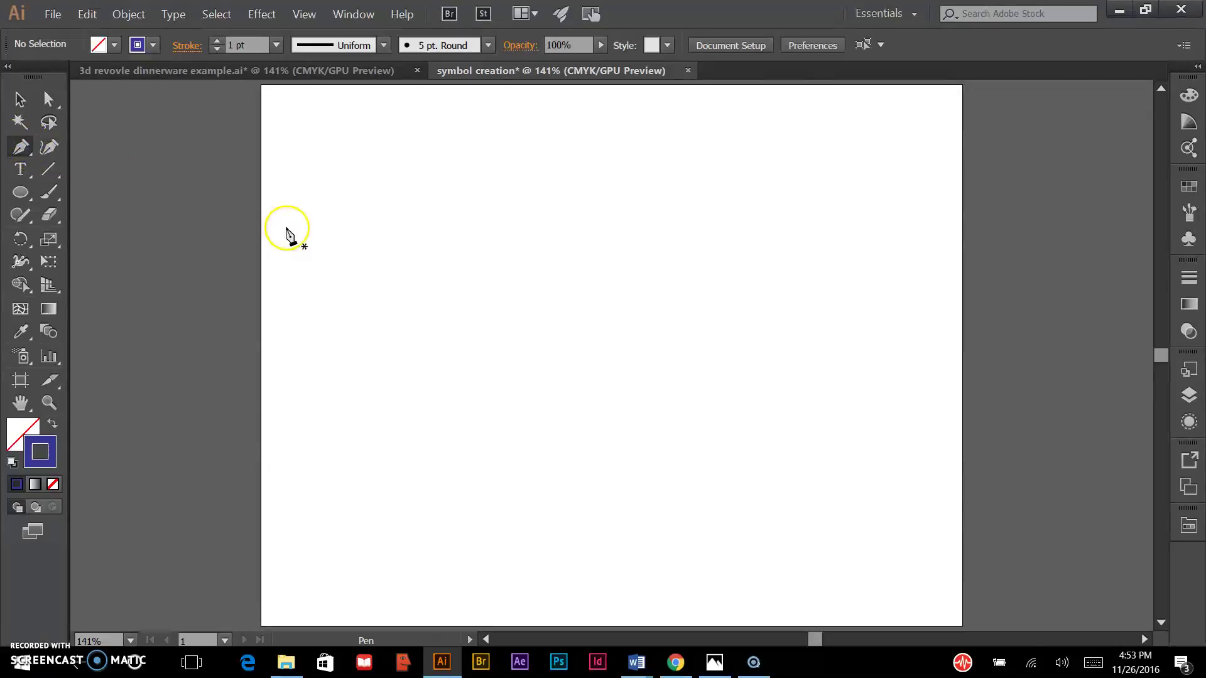
left_click(432, 345)
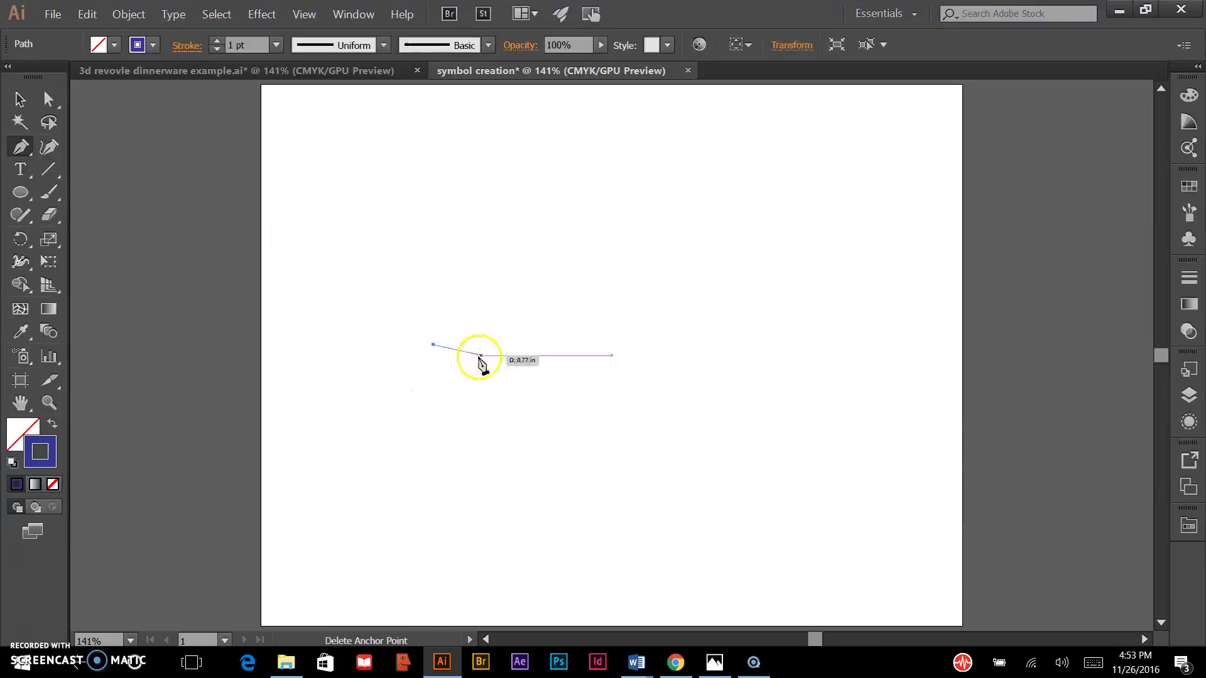
left_click(509, 344)
left_click(510, 336)
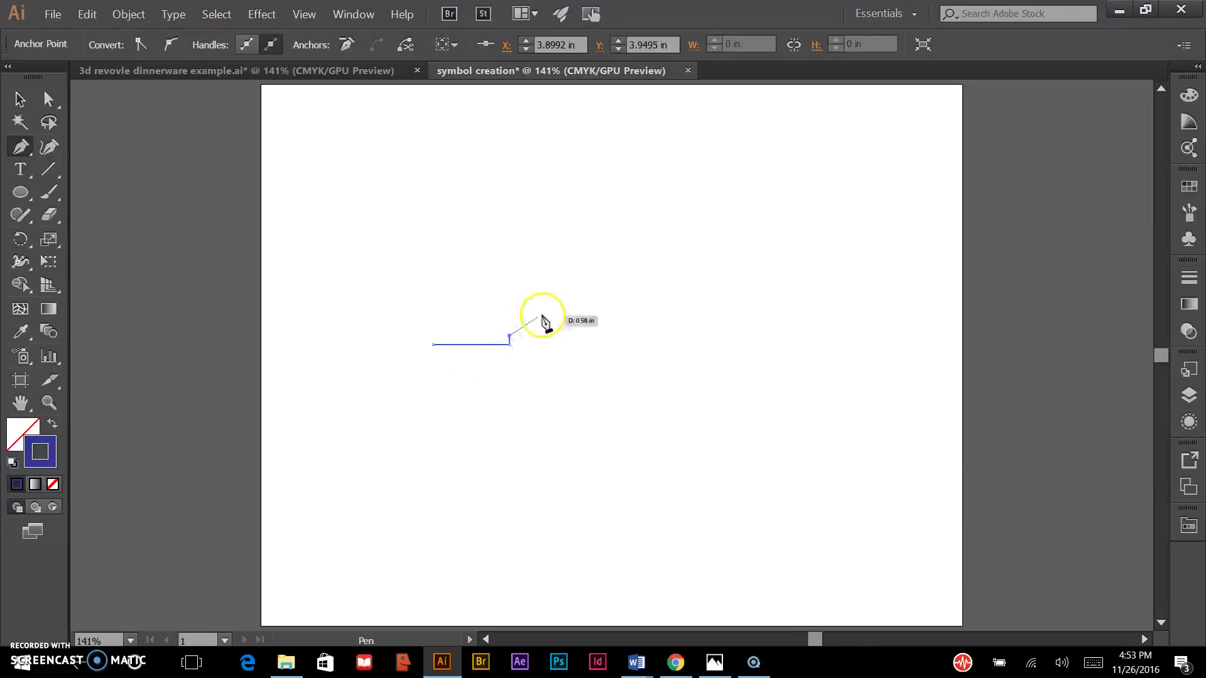
left_click_drag(558, 278, 557, 236)
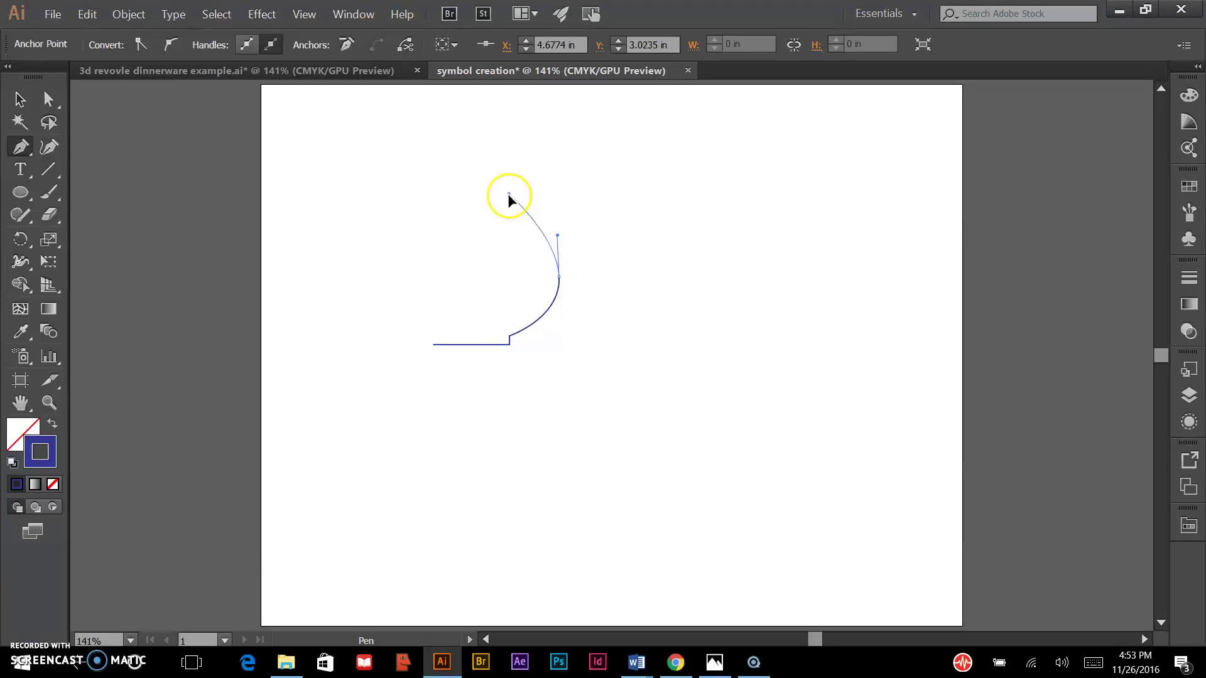
left_click_drag(508, 195, 496, 155)
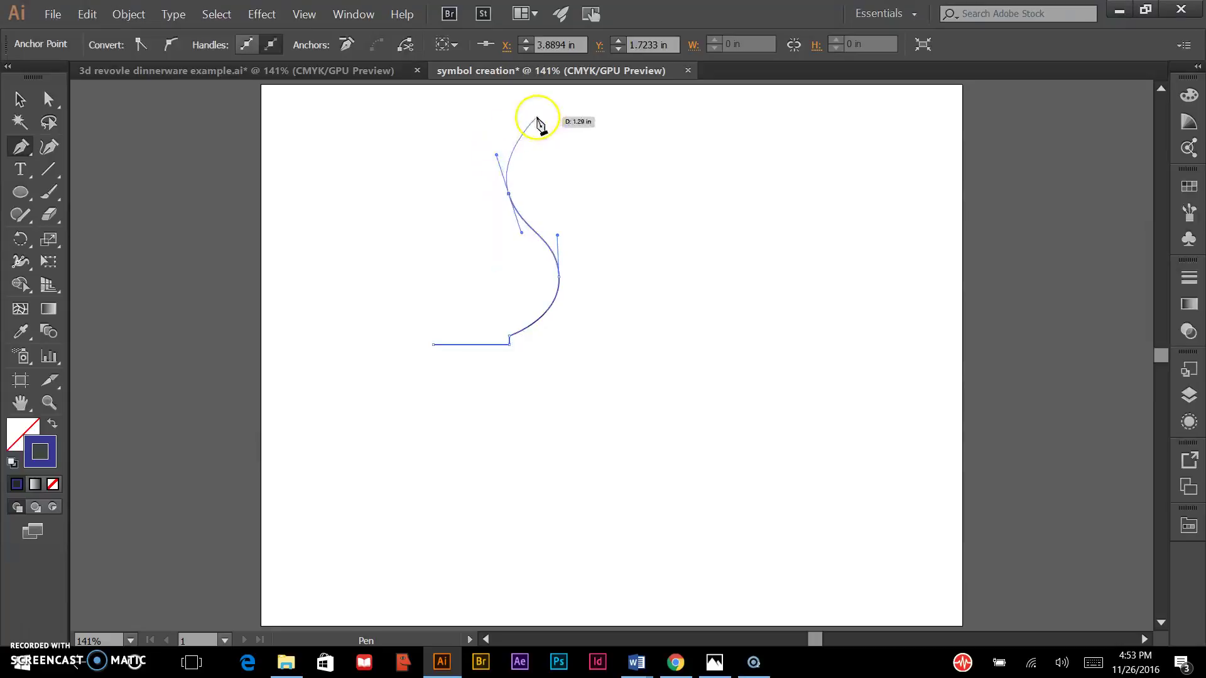
left_click(537, 115)
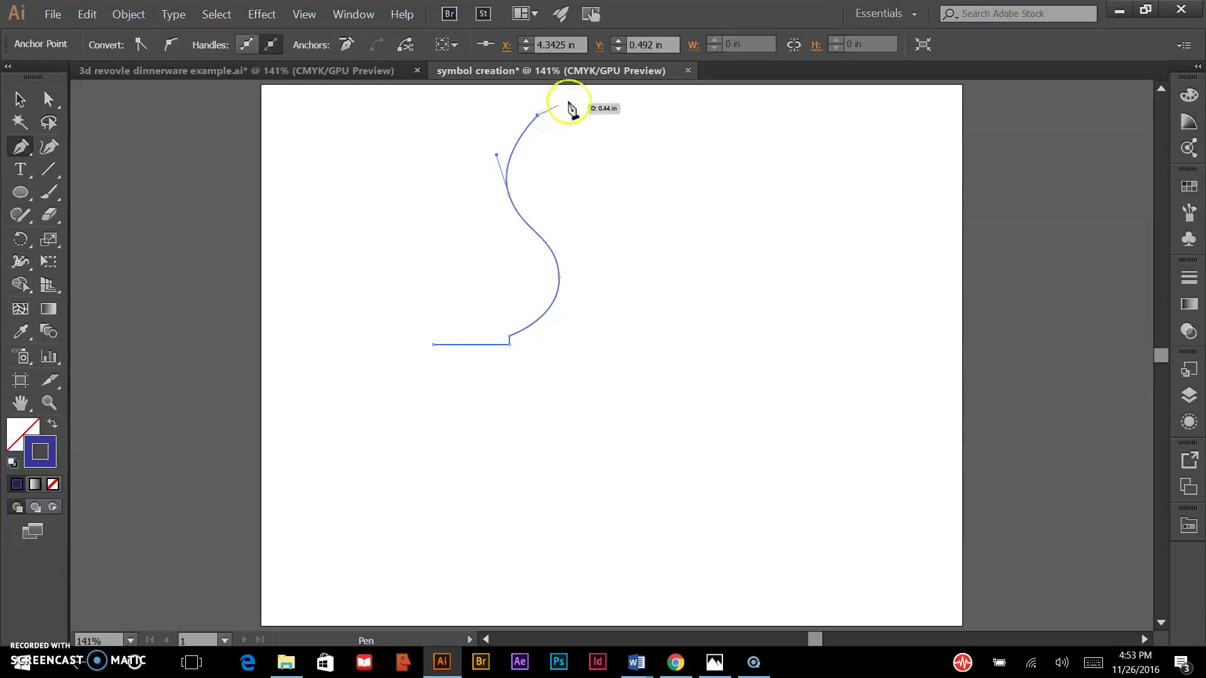
left_click(586, 117, "ctrl")
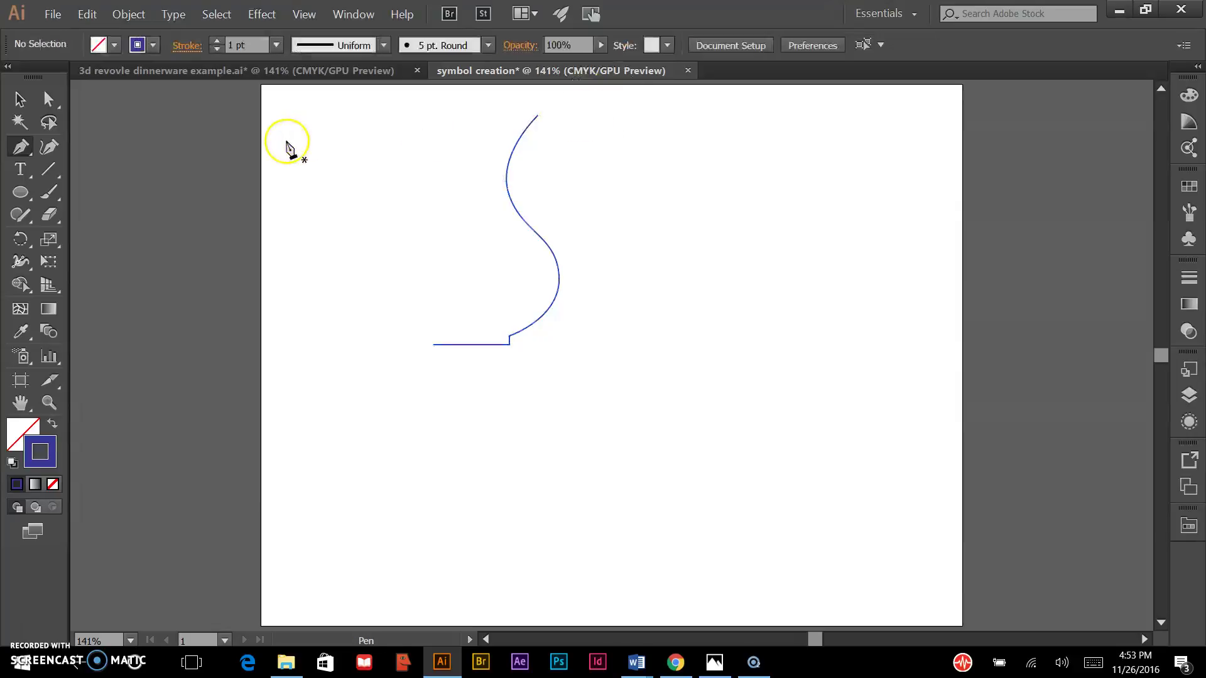
Step: Select the vase contour and make its blue Stroke the active colour swatch
left_click(18, 99)
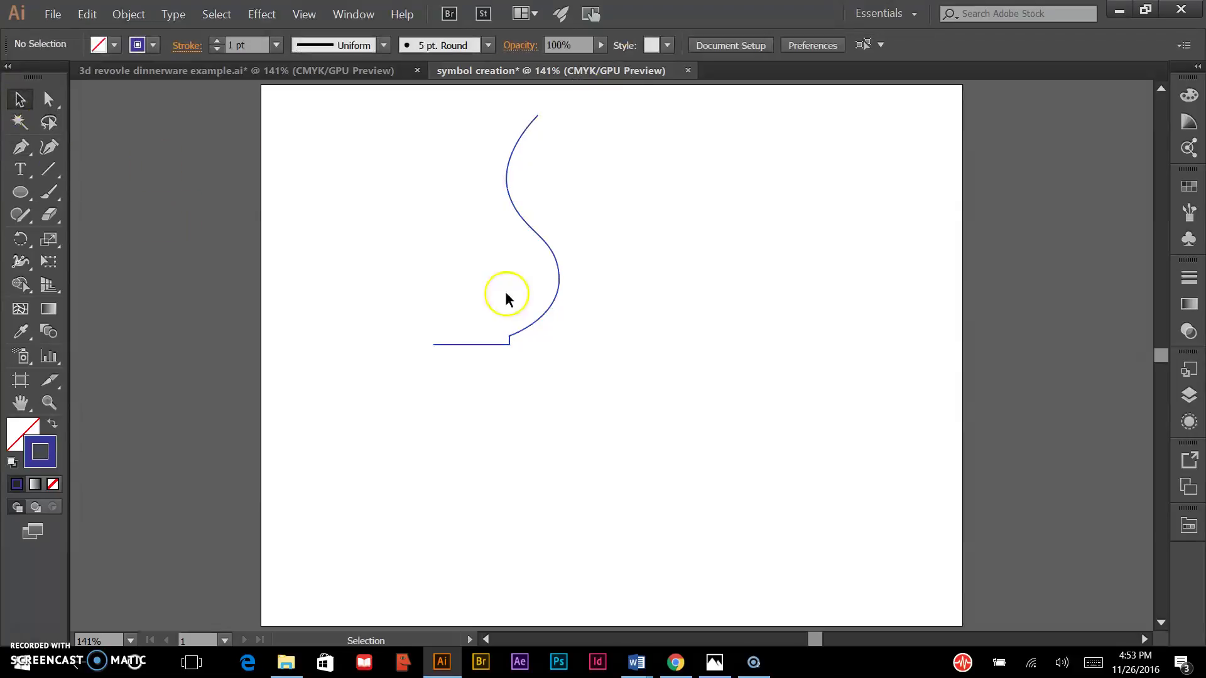
left_click(556, 265)
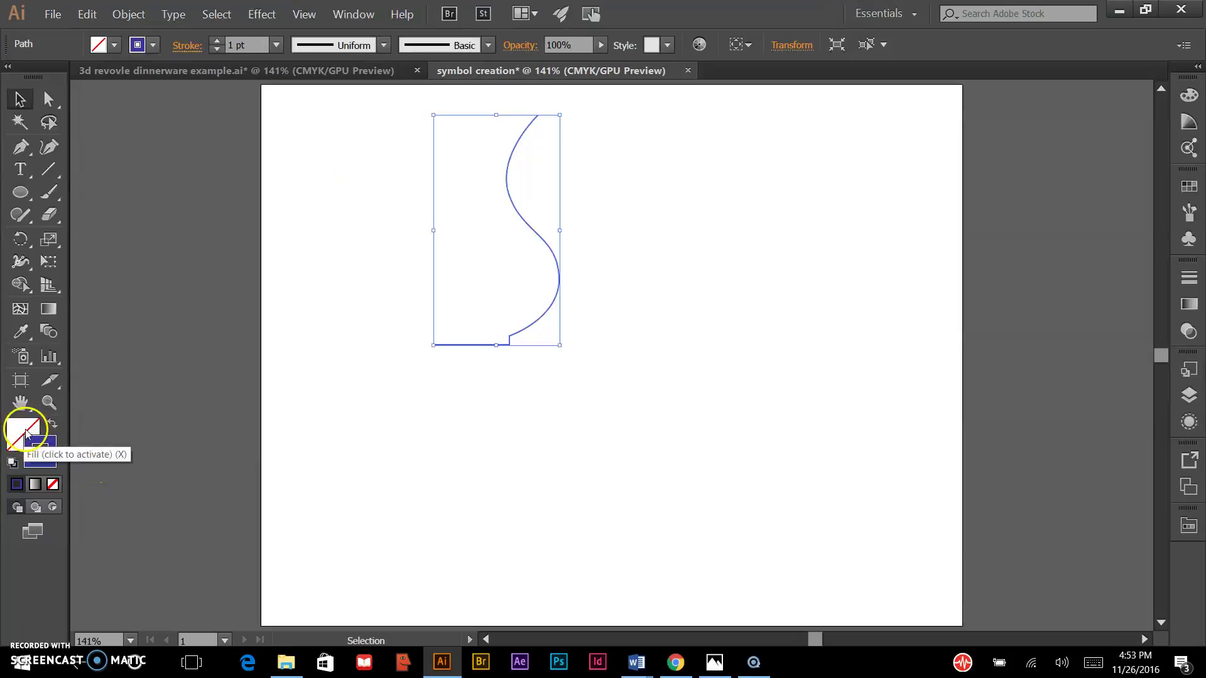
left_click(53, 450)
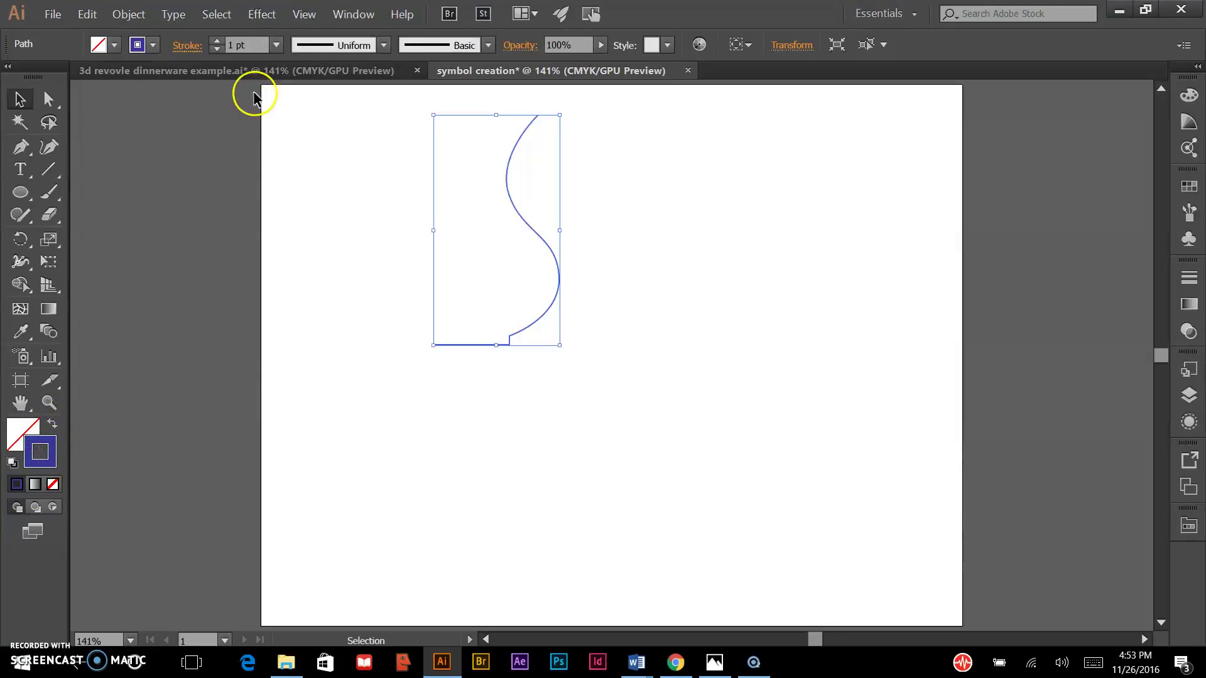
Step: Apply Effect > 3D > Revolve to the contour and preview it at 360° with Plastic Shading
left_click(262, 14)
mouse_move(269, 110)
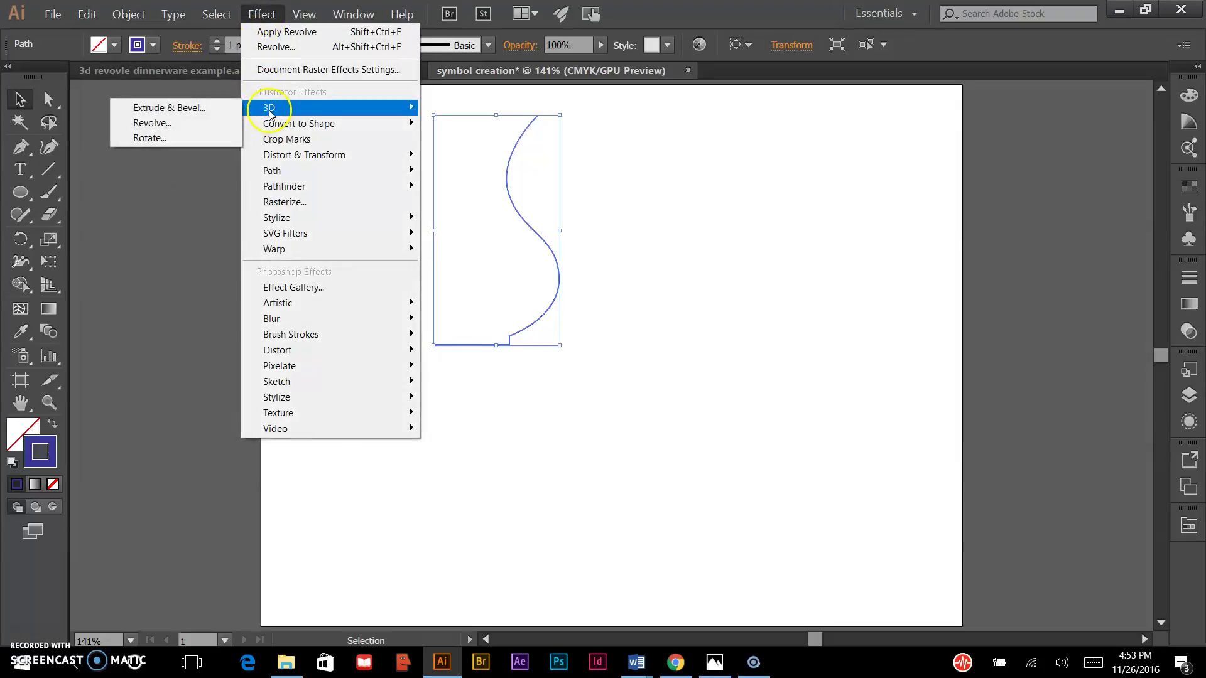
left_click(181, 123)
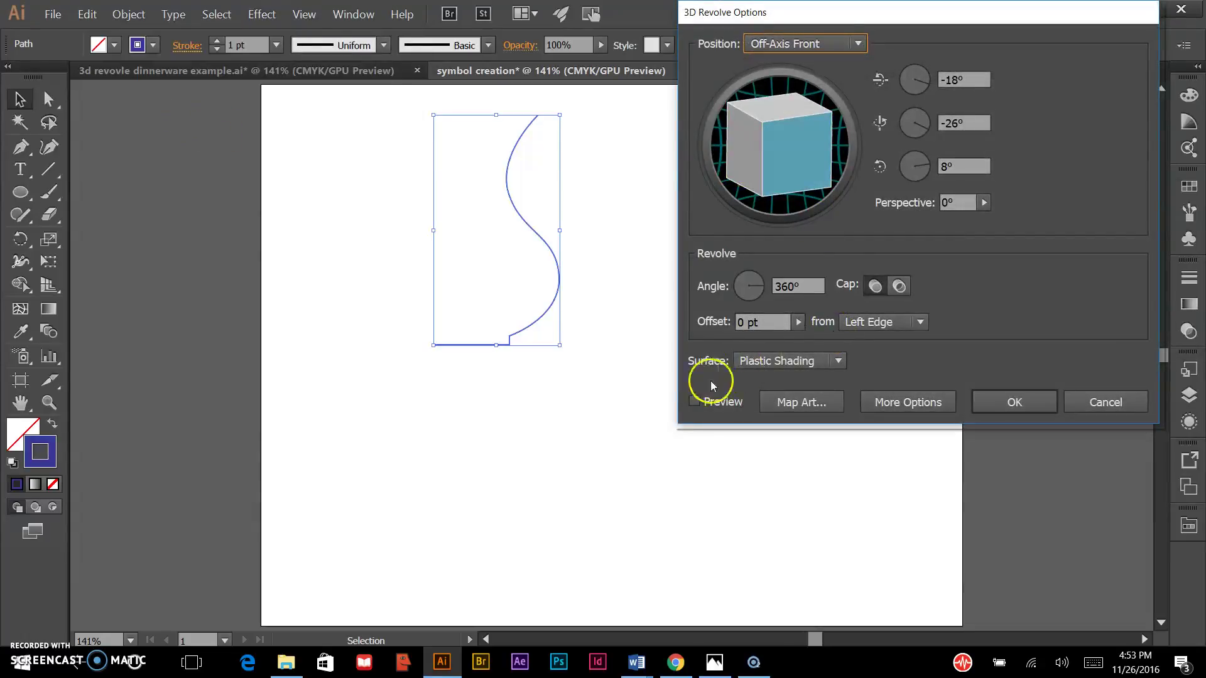
left_click(694, 402)
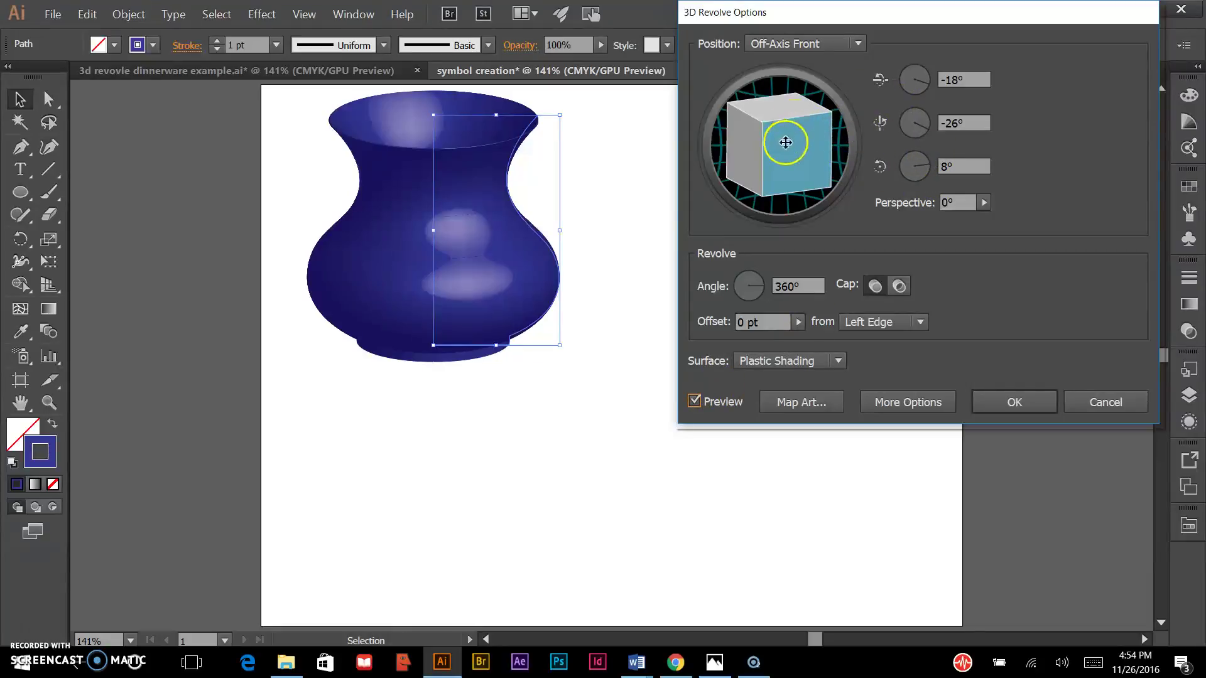
Step: Tilt the vase to a custom rotation of -26°, -44° and 17°, revealing the open rim
mouse_move(783, 140)
left_mouse_down()
mouse_move(799, 134)
mouse_move(797, 167)
mouse_move(811, 166)
mouse_move(811, 131)
mouse_move(807, 153)
mouse_move(778, 150)
mouse_move(797, 113)
mouse_move(764, 100)
mouse_move(764, 138)
mouse_move(805, 148)
left_mouse_up()
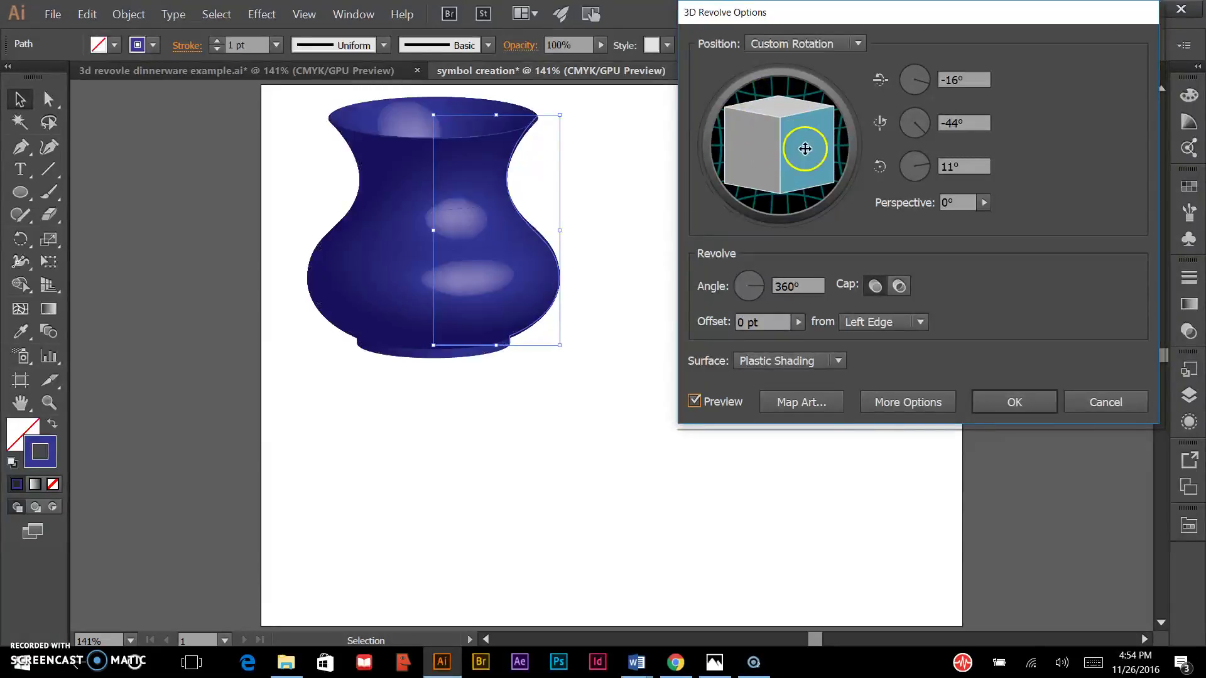
left_click(771, 185)
mouse_move(771, 185)
left_mouse_down()
mouse_move(789, 140)
mouse_move(801, 175)
mouse_move(785, 180)
mouse_move(808, 179)
mouse_move(801, 141)
mouse_move(805, 156)
left_mouse_up()
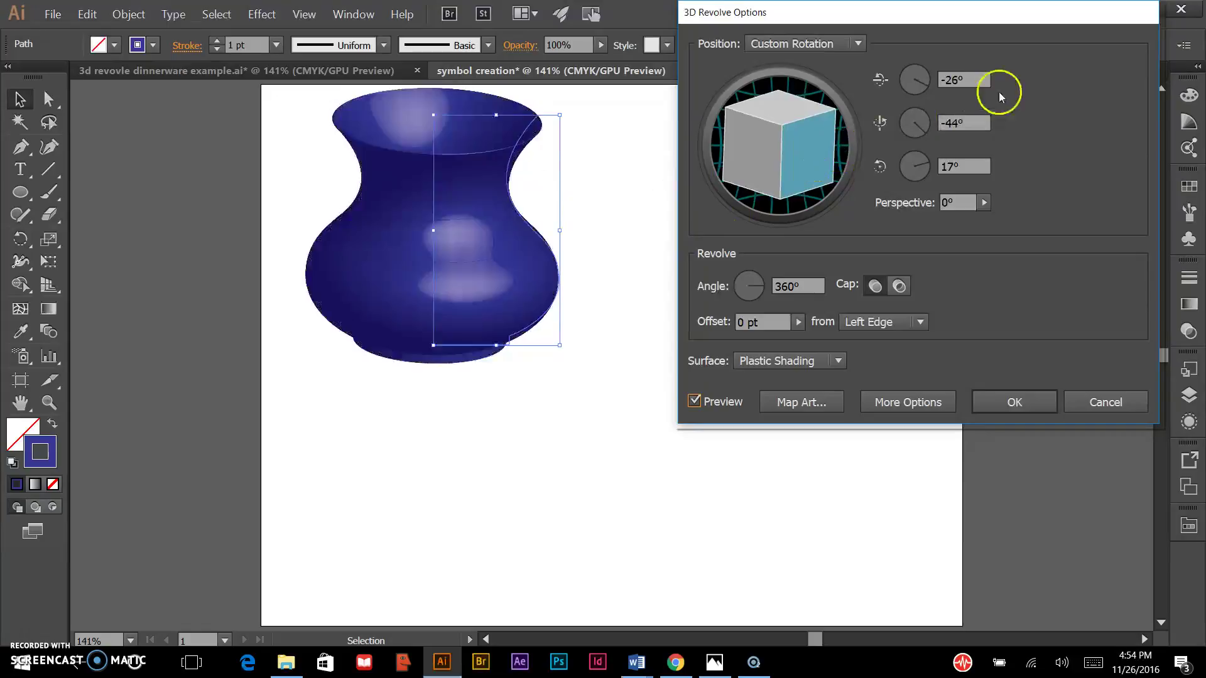
left_click(965, 80)
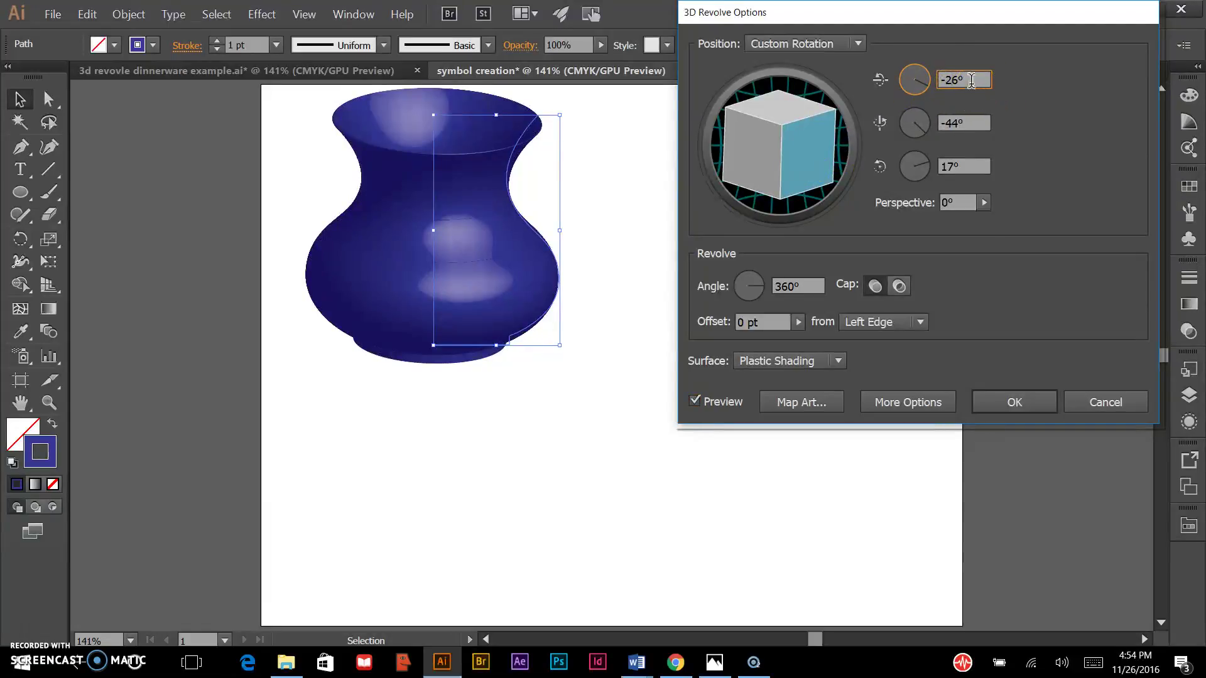
left_click(959, 80)
left_click(920, 322)
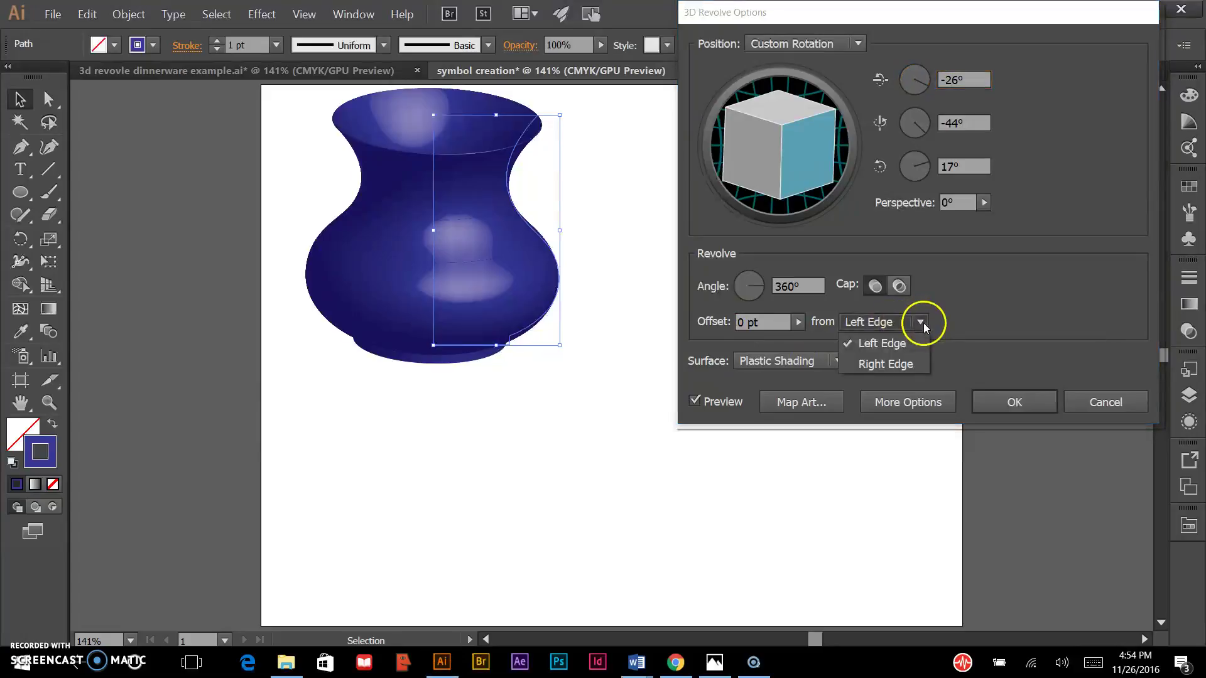
left_click(891, 365)
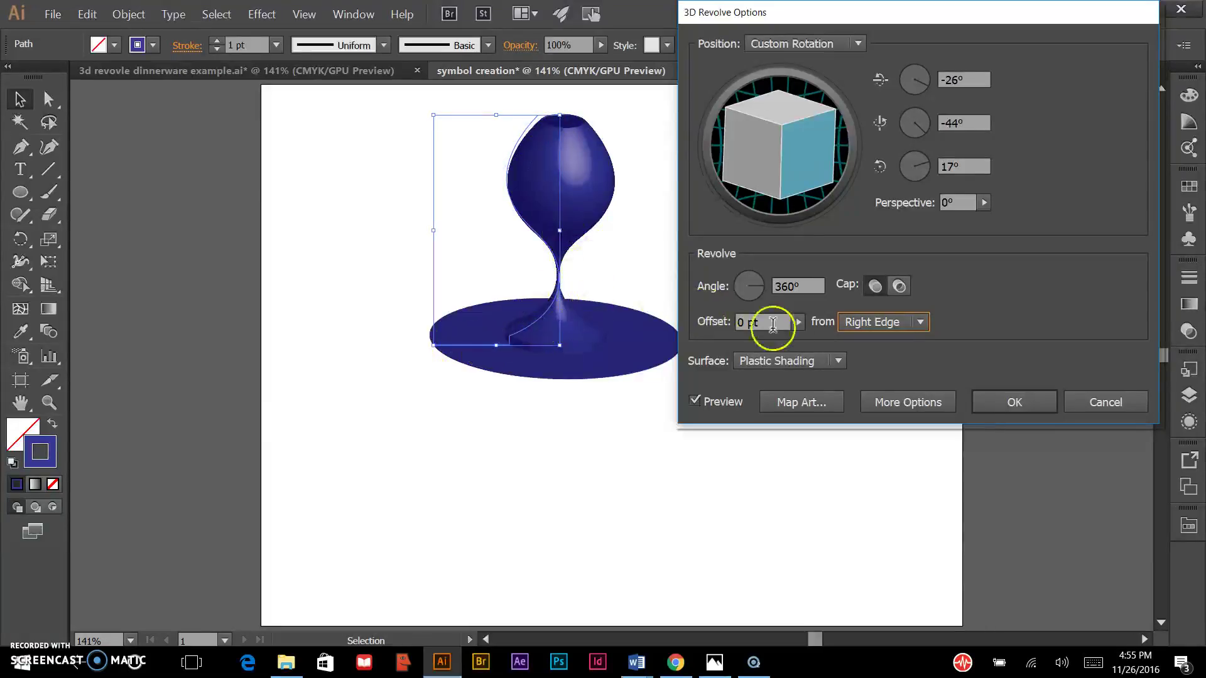
left_click(920, 326)
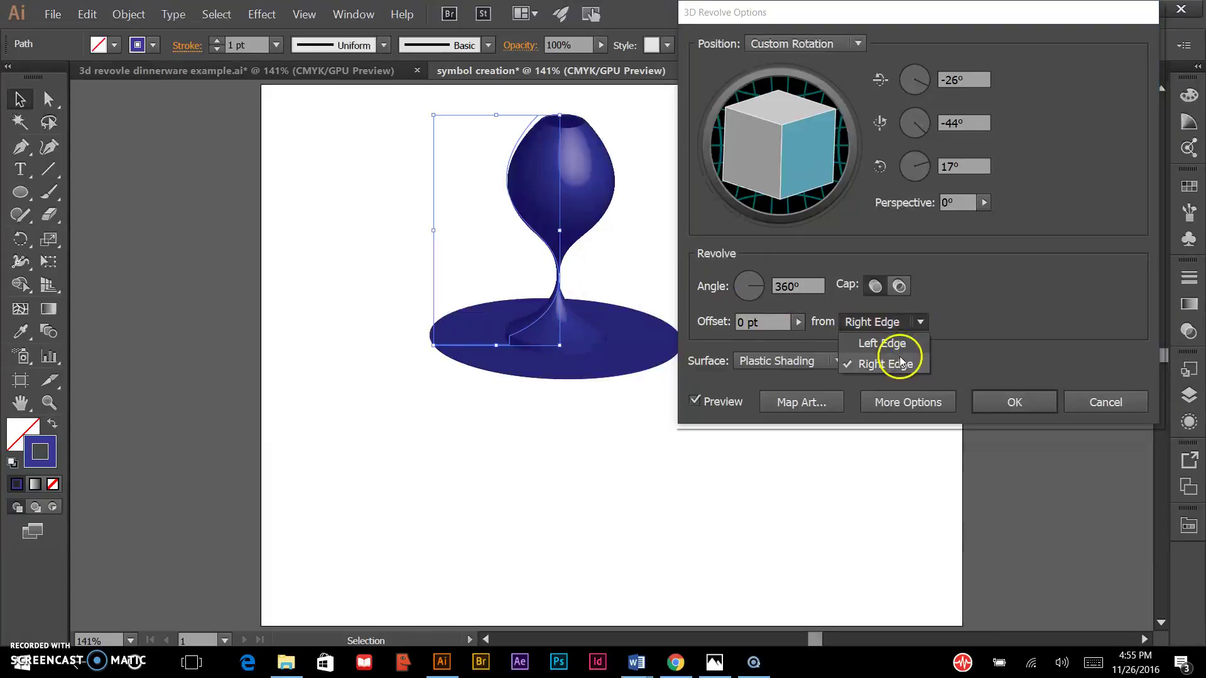
left_click(899, 349)
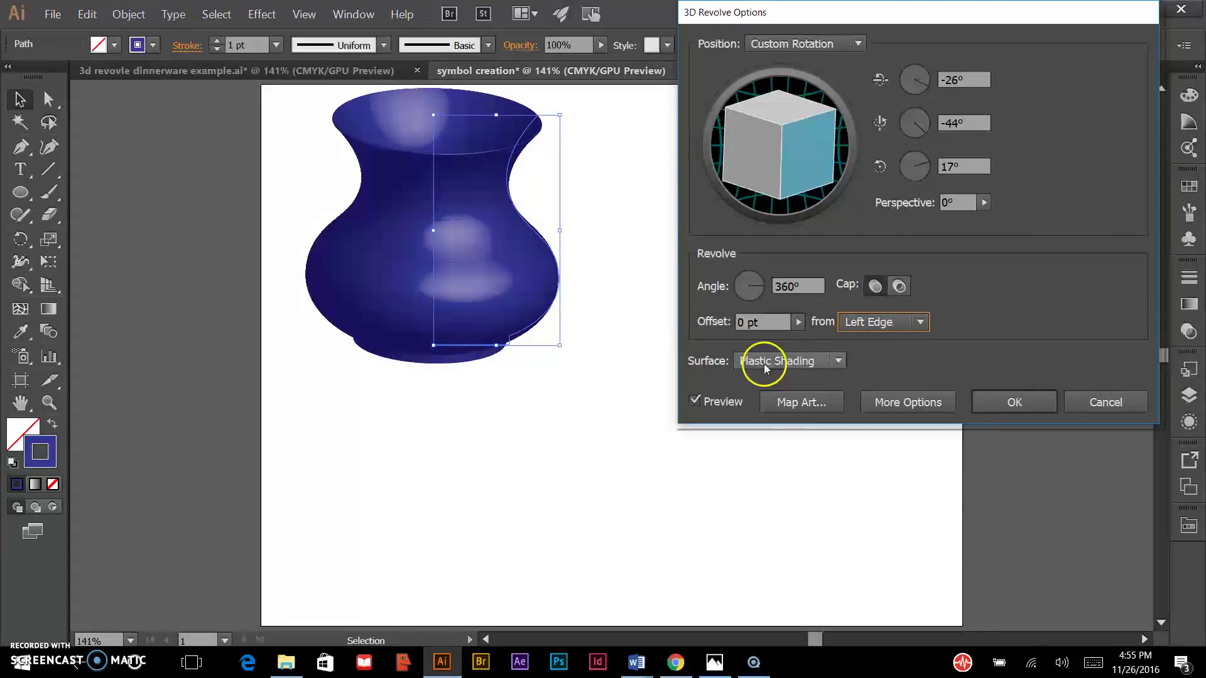
left_click(839, 361)
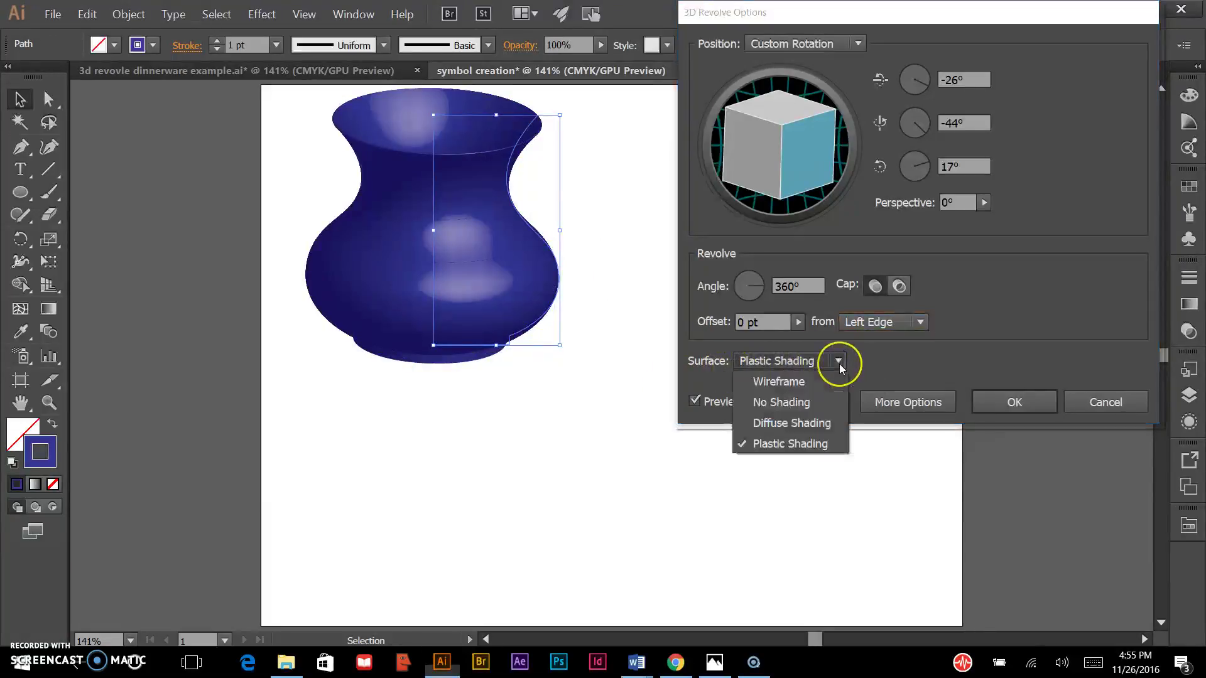
left_click(810, 378)
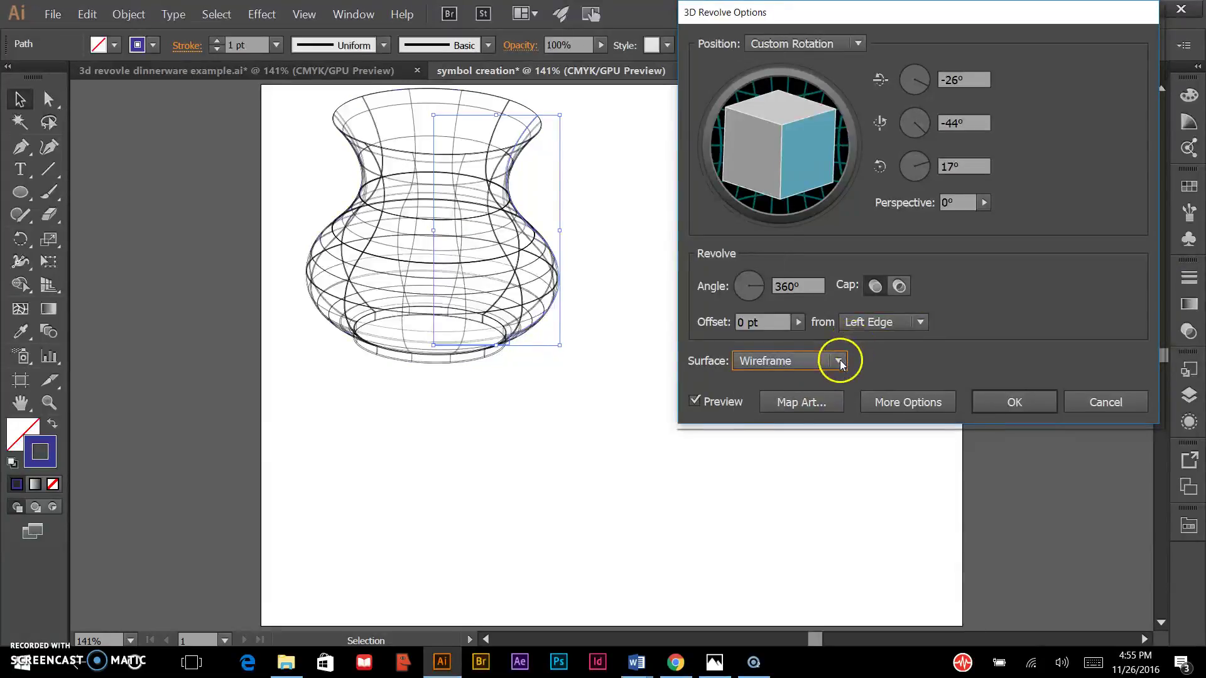
left_click(839, 360)
left_click(810, 403)
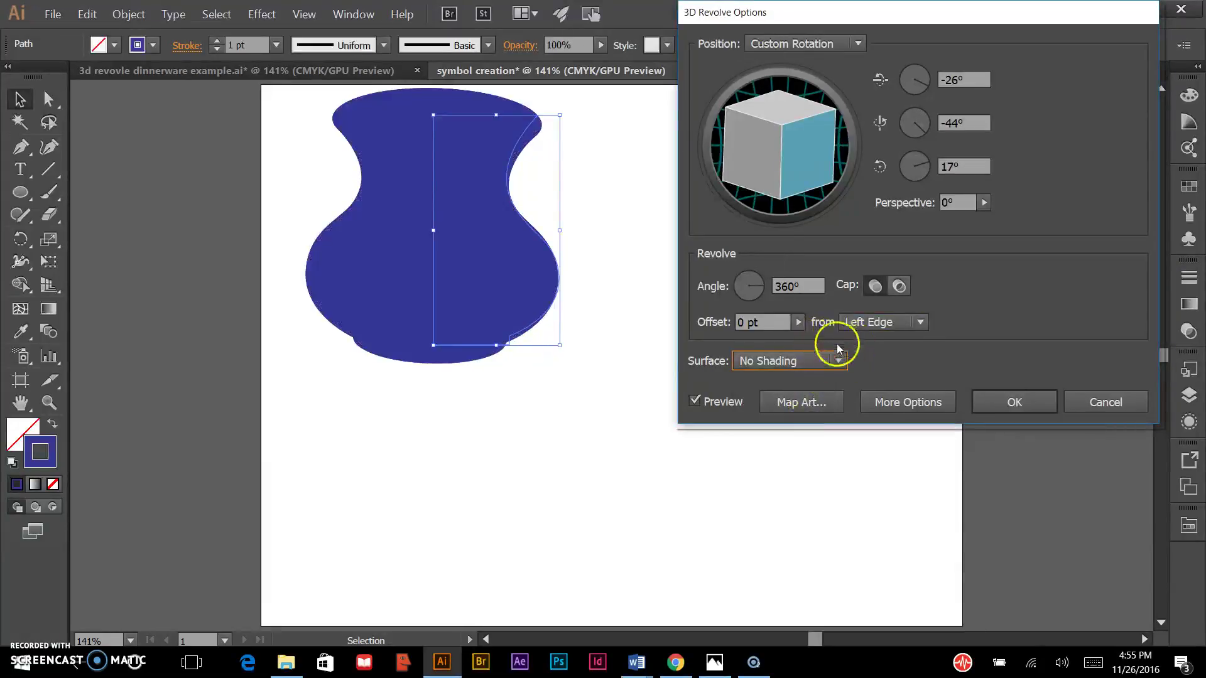
left_click(837, 361)
left_click(824, 429)
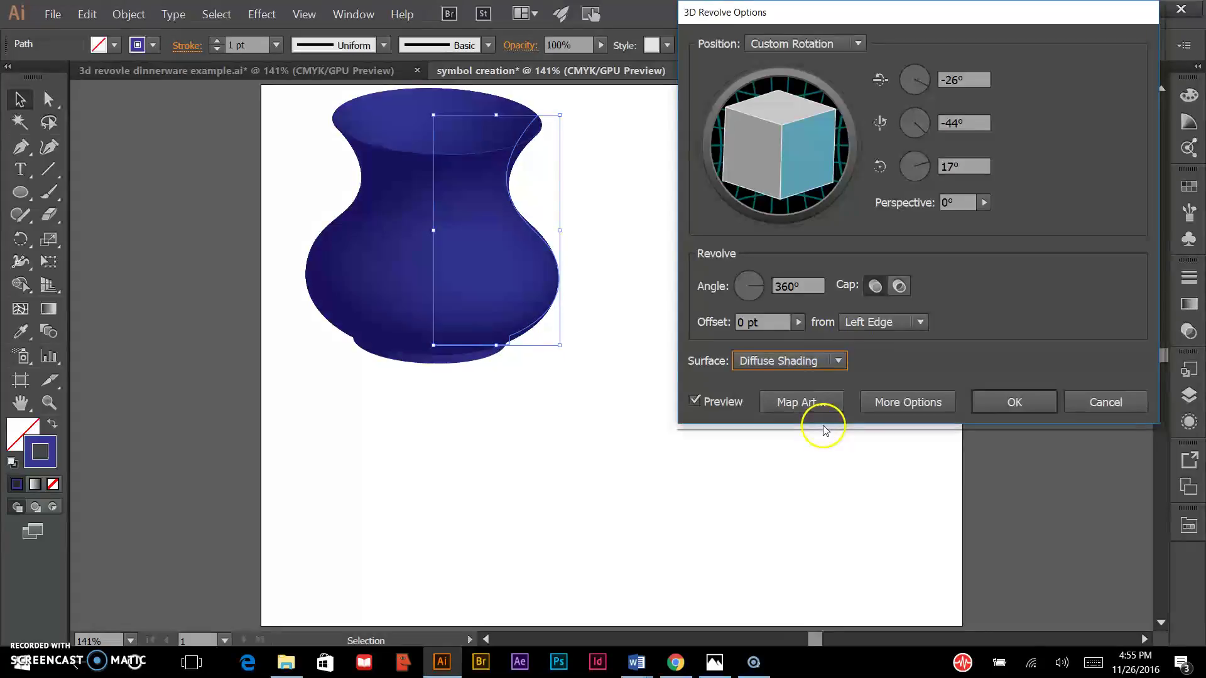
left_click(838, 358)
left_click(809, 447)
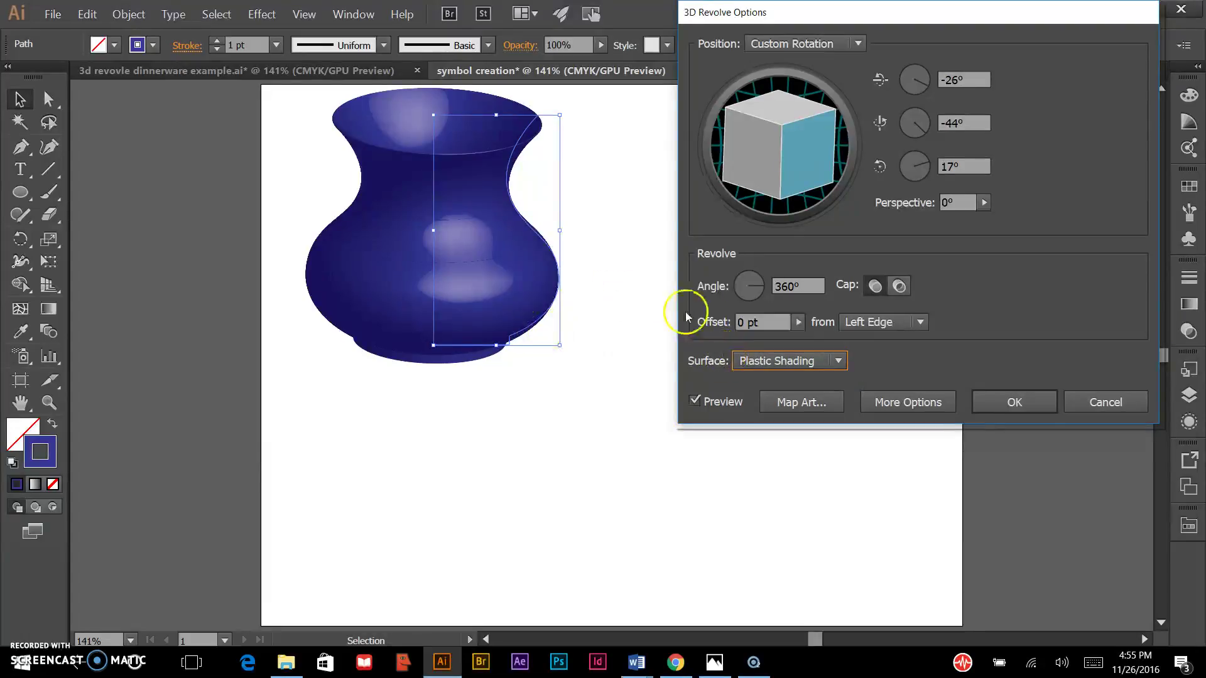
left_click(836, 360)
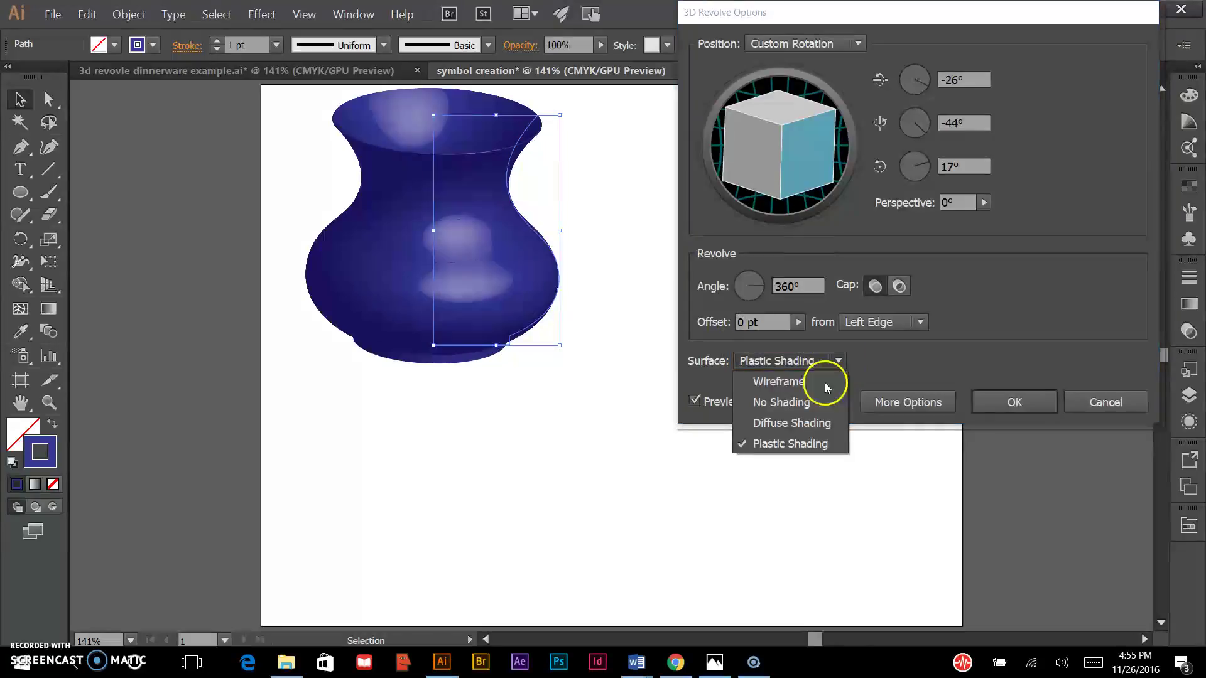
left_click(800, 422)
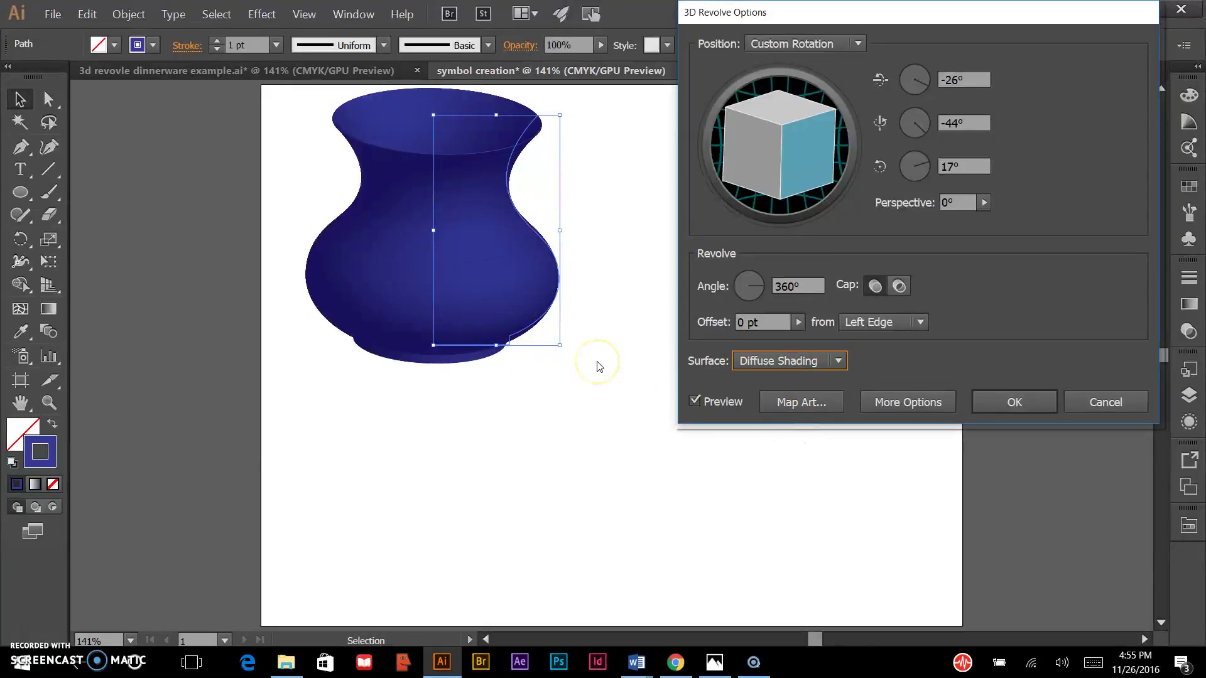
left_click(838, 361)
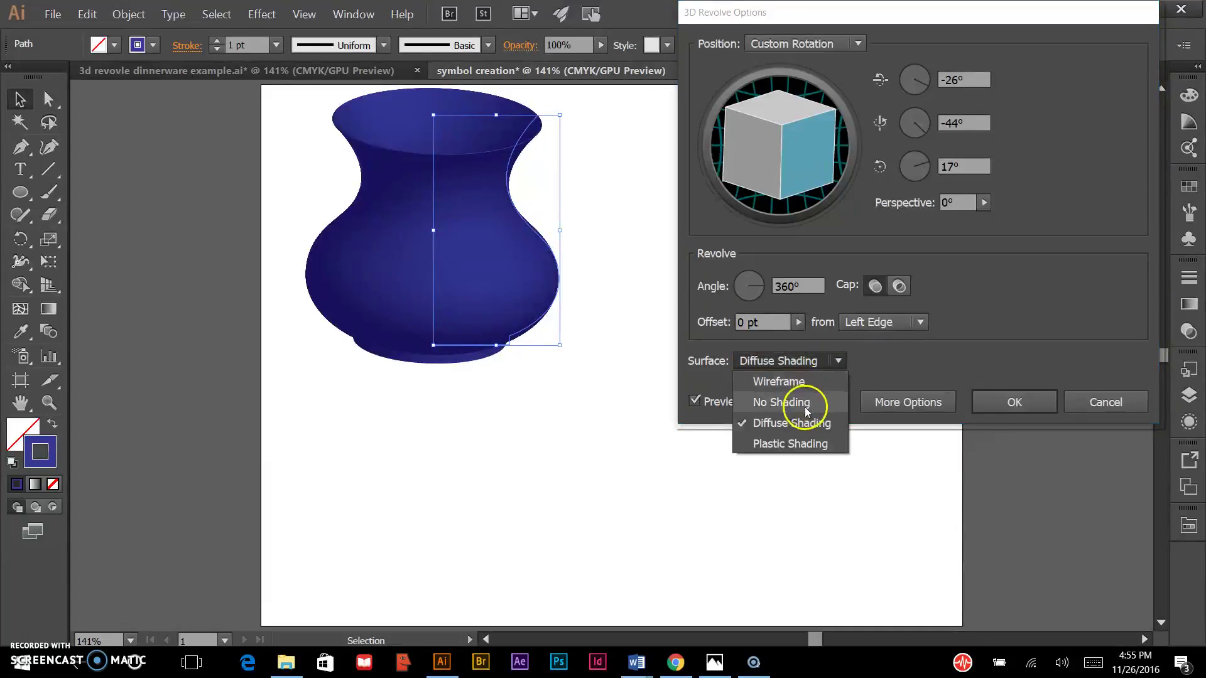
left_click(785, 443)
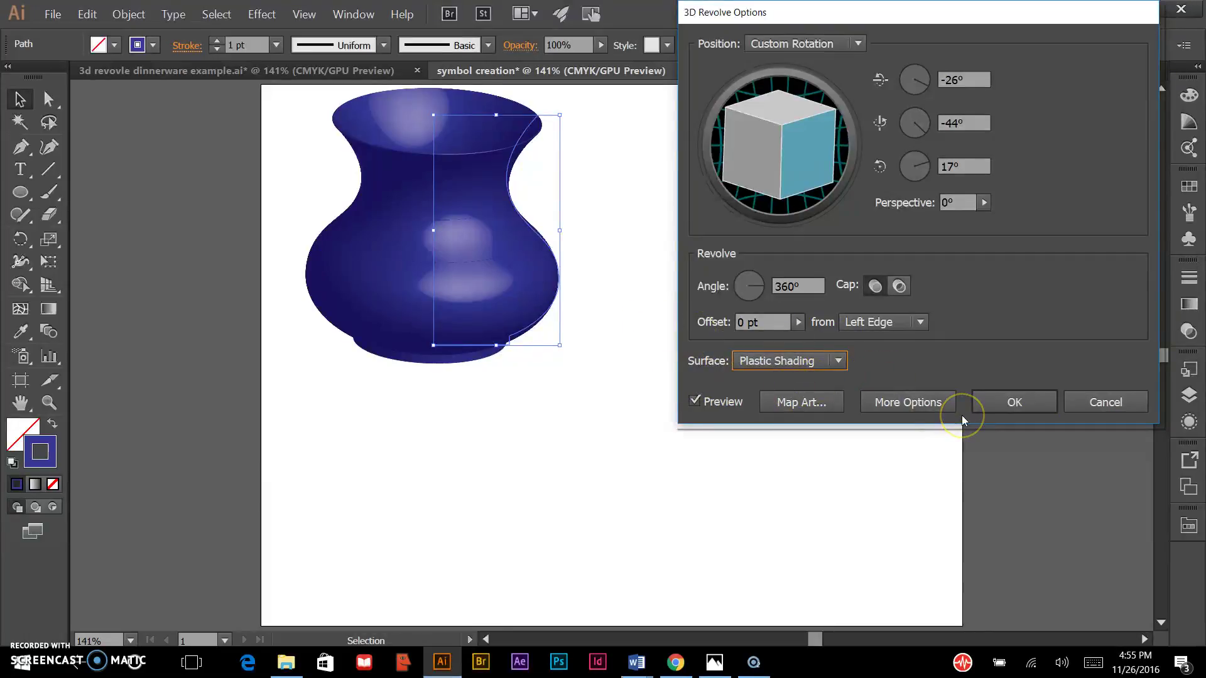
Step: Confirm the 3D revolve and nudge the glossy navy vase slightly lower on the artboard
left_click(1006, 397)
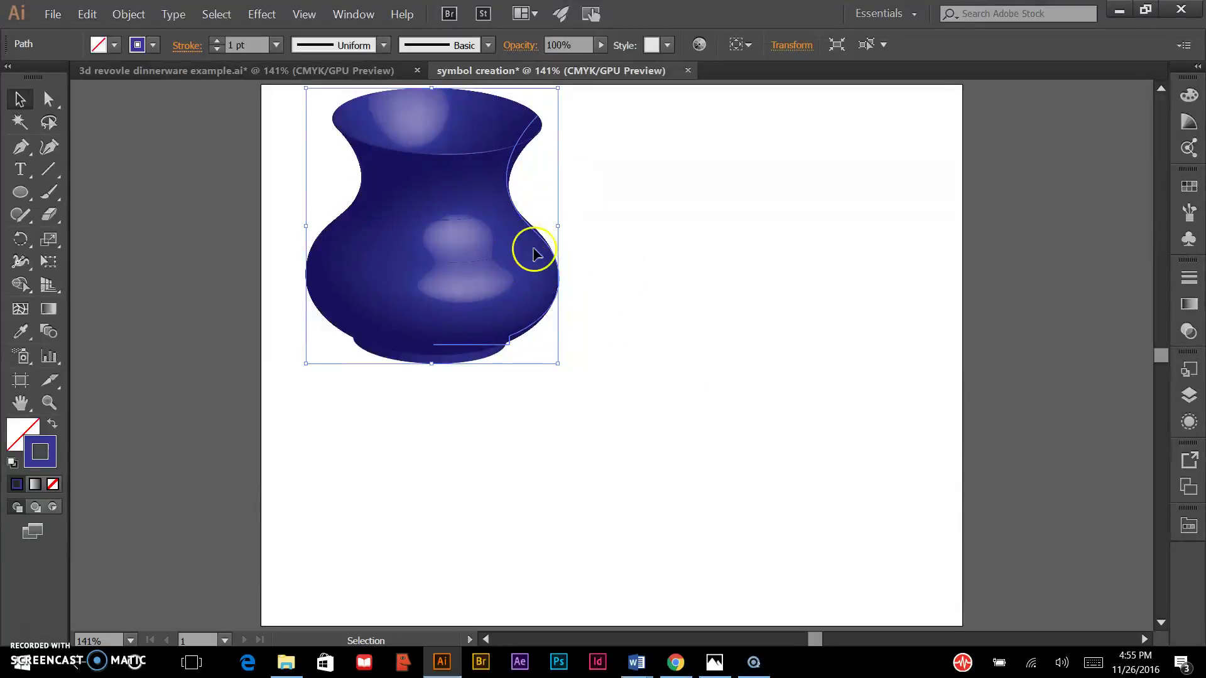
left_click_drag(547, 251, 547, 265)
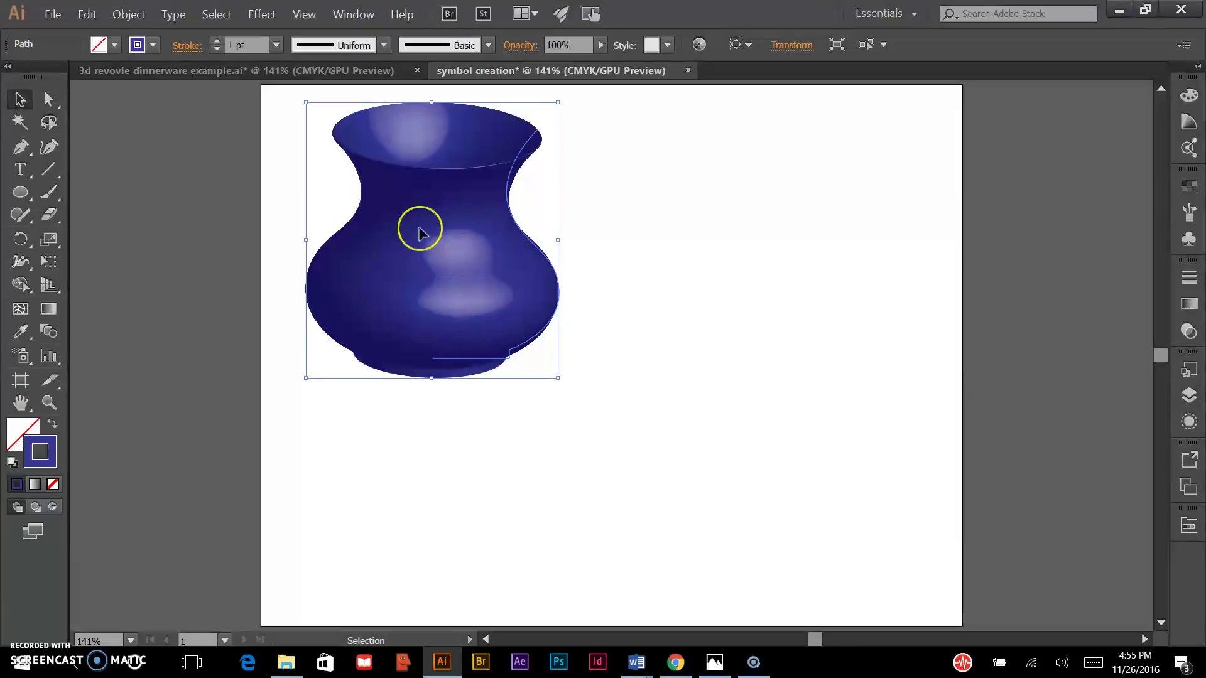
left_click(500, 93)
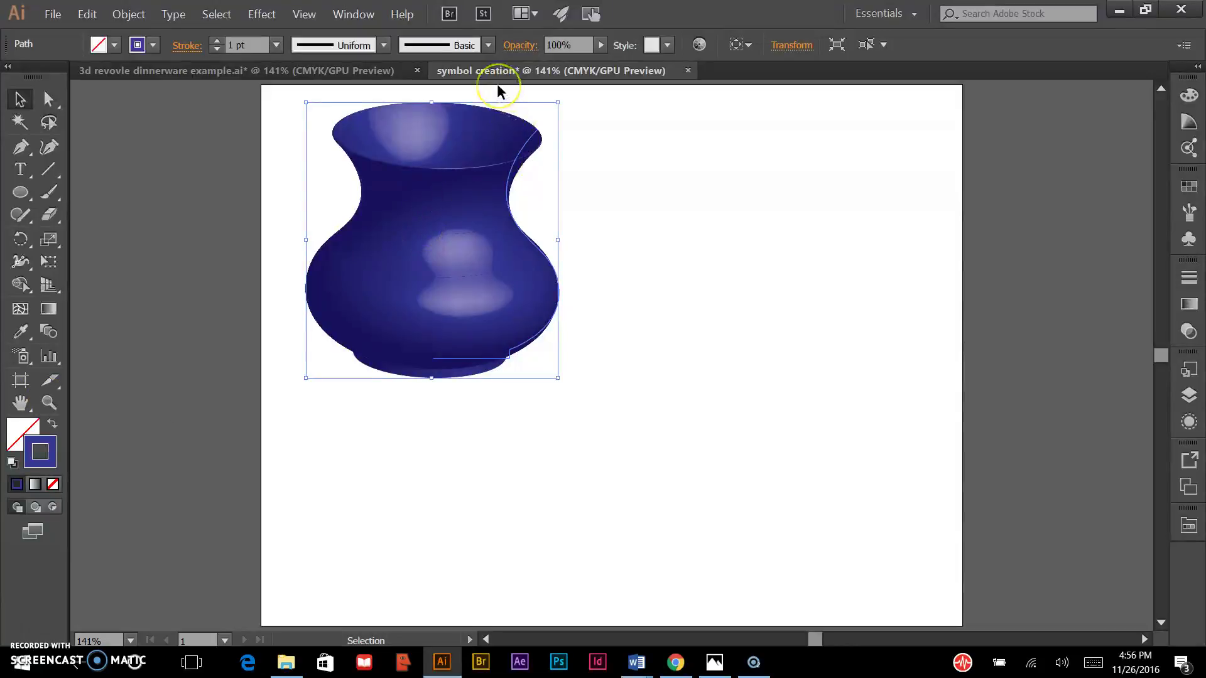